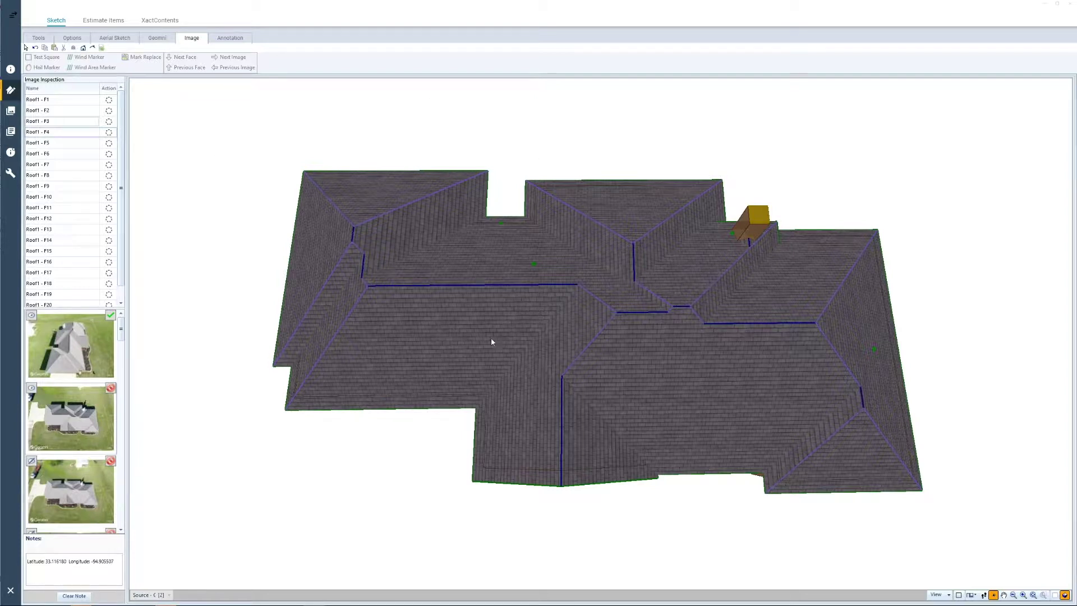
Select roof face F4 in the 3D model and open its first inspection image for a close view.
click(447, 333)
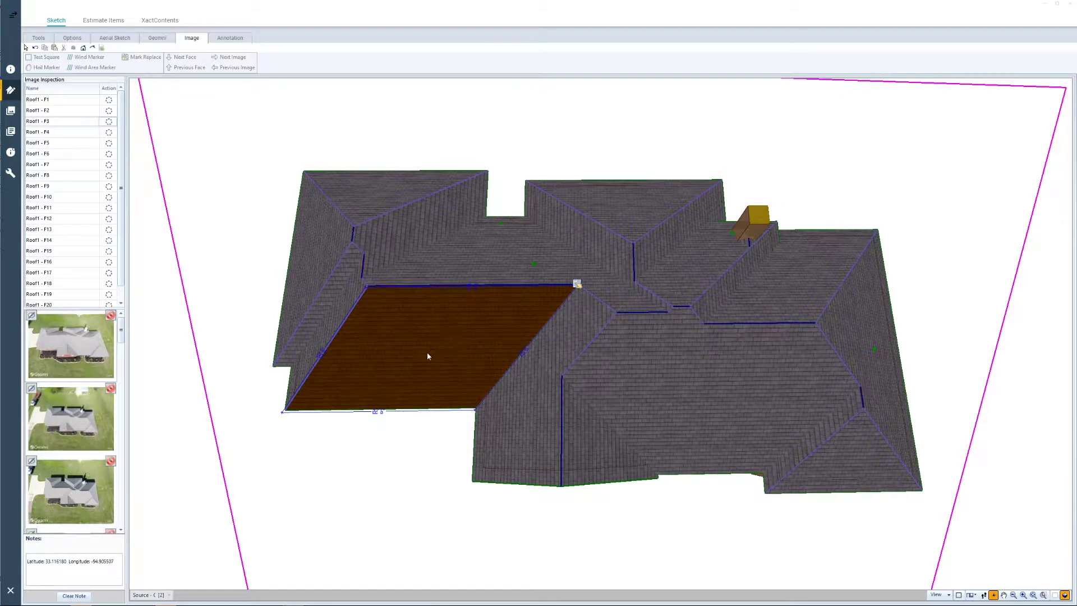
click(543, 429)
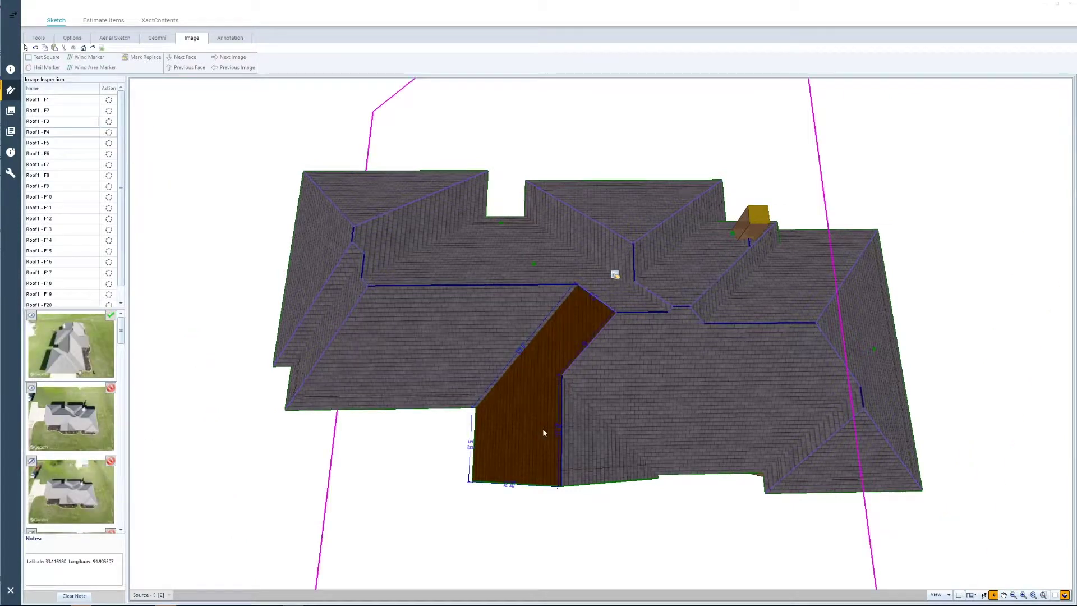
click(629, 220)
key(ctrl+z)
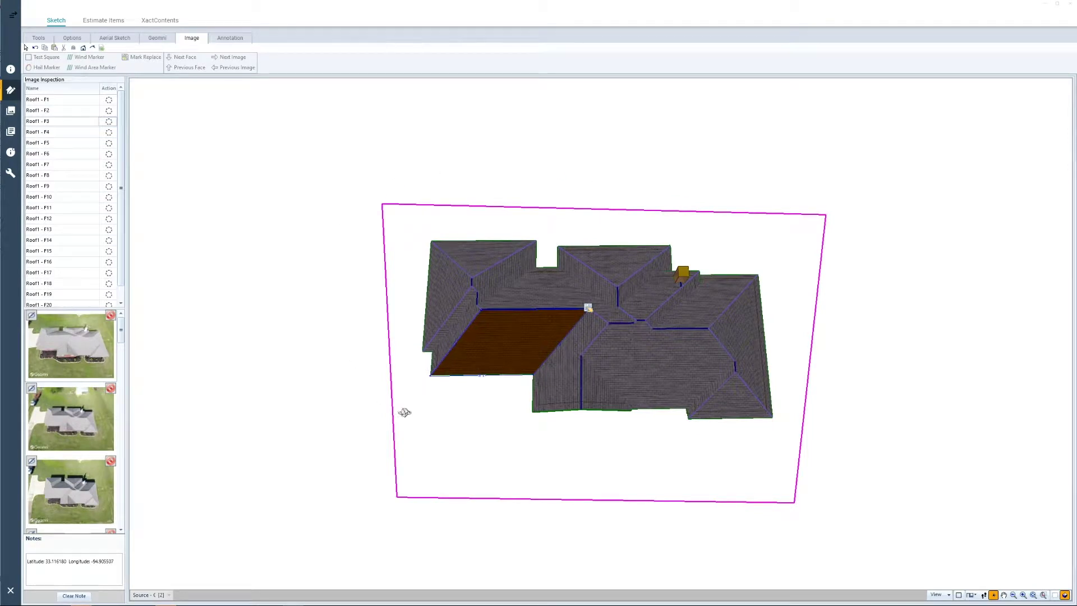
click(589, 383)
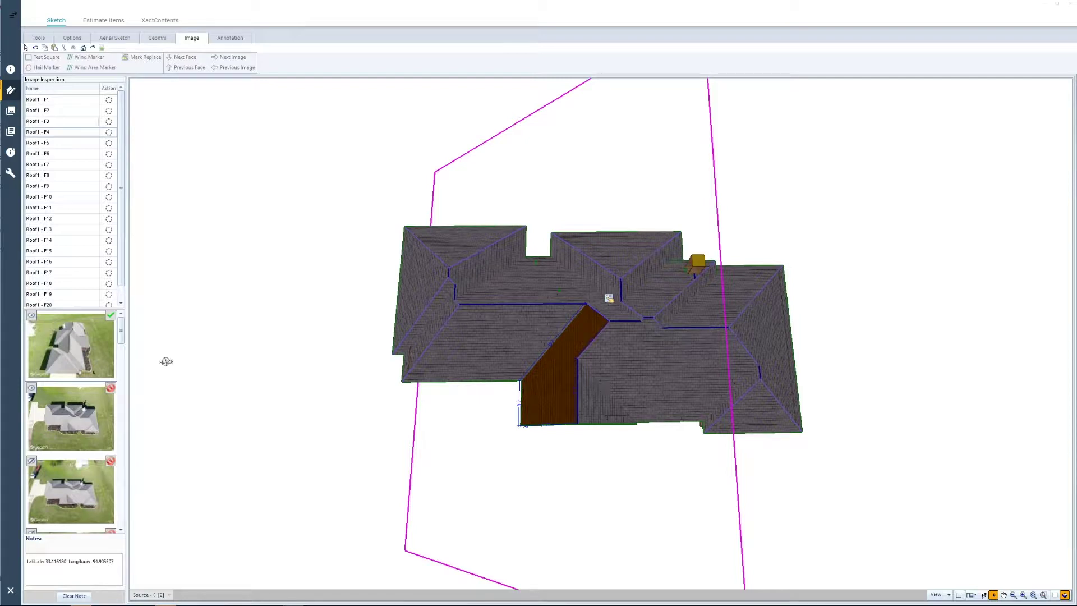
click(102, 355)
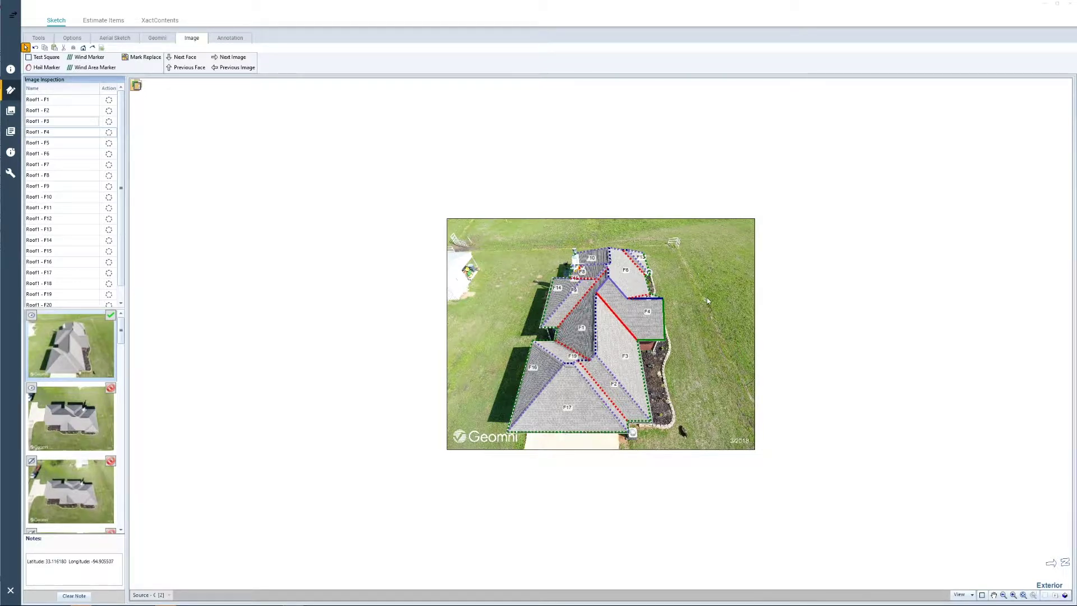
scroll(637, 307, up, 8)
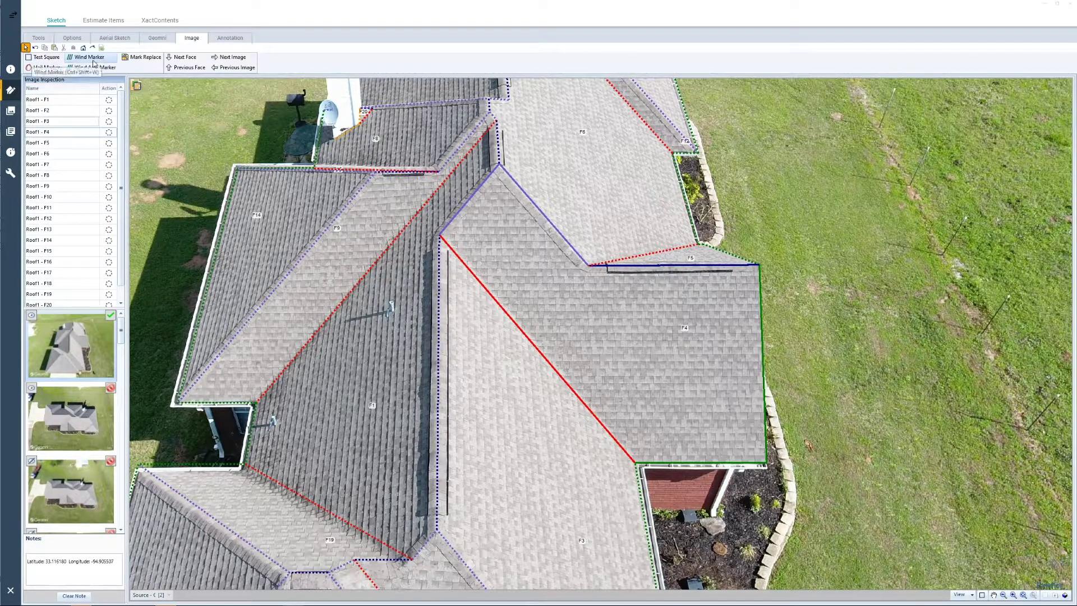
Place a 100 square foot test square on roof face F4 and reposition it beside the ridge shared with F5.
click(34, 58)
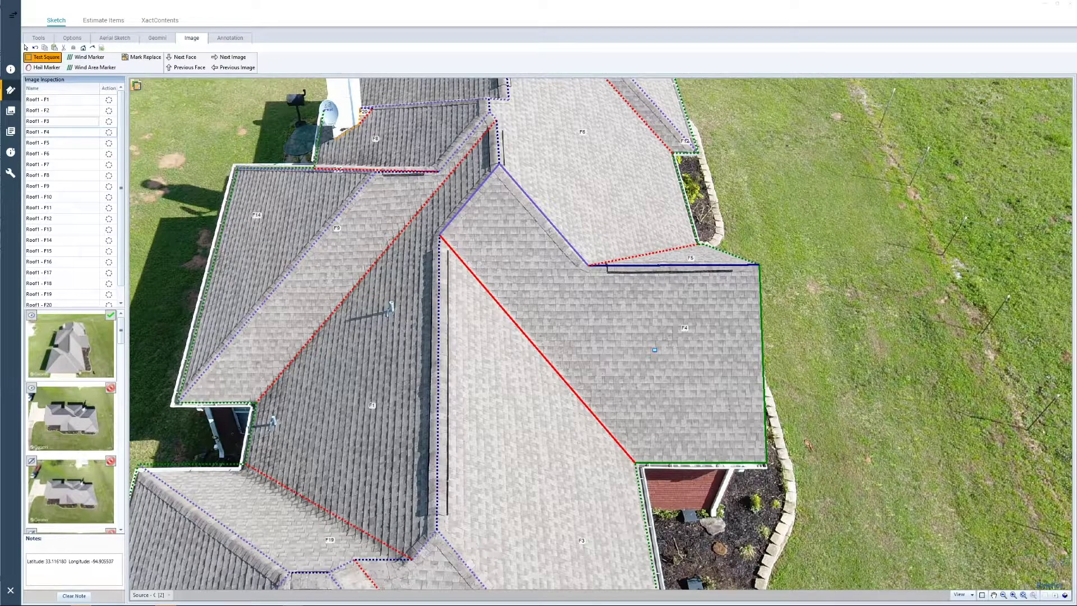
scroll(654, 350, up, 1)
scroll(654, 349, up, 2)
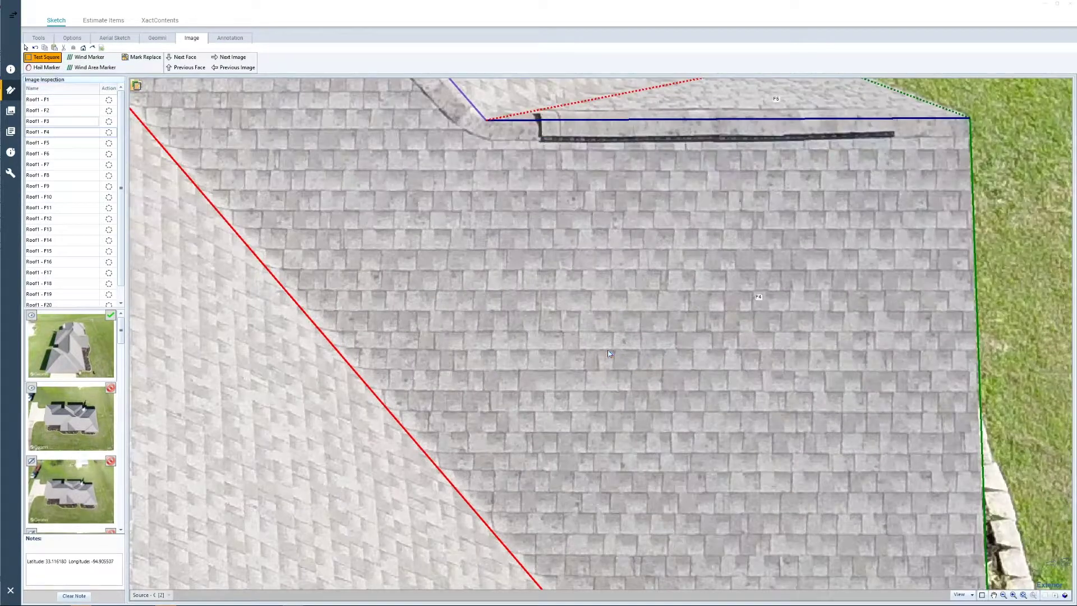
click(616, 358)
scroll(608, 349, down, 3)
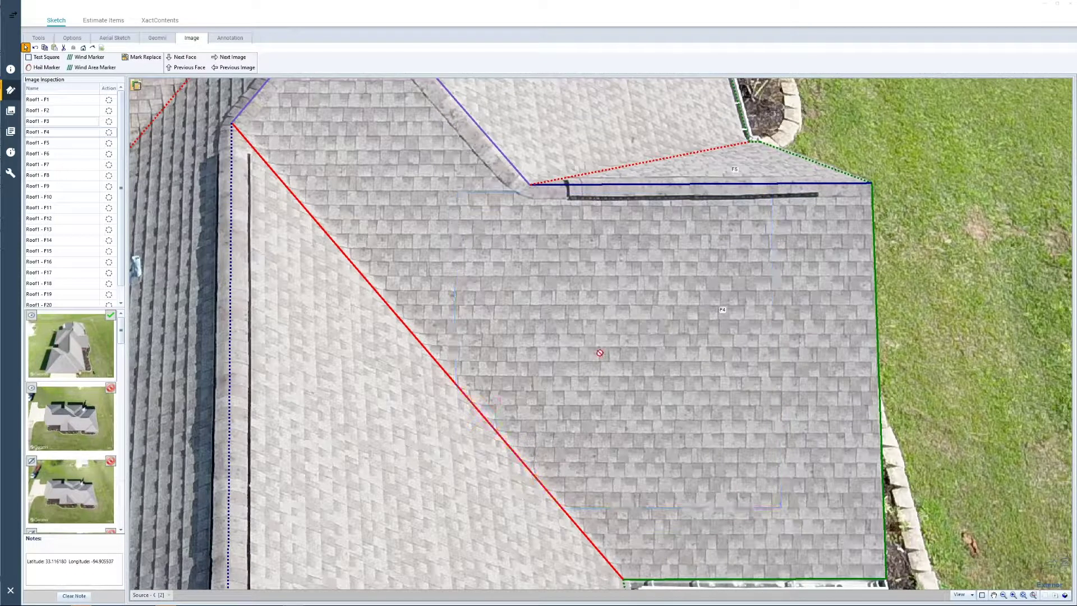
scroll(603, 354, down, 2)
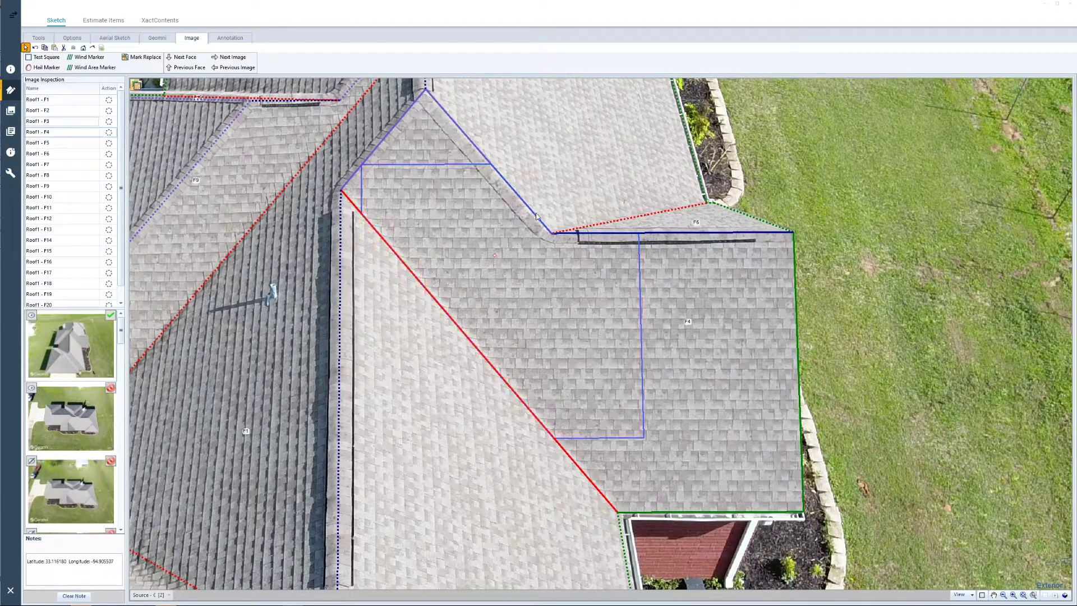
drag(497, 256, 718, 324)
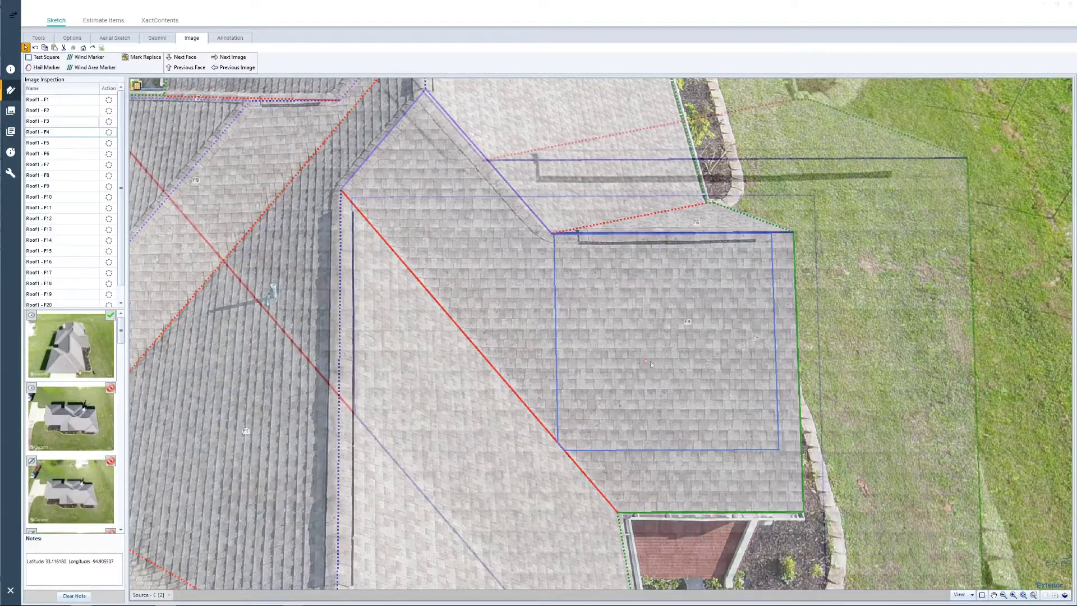
key(Right)
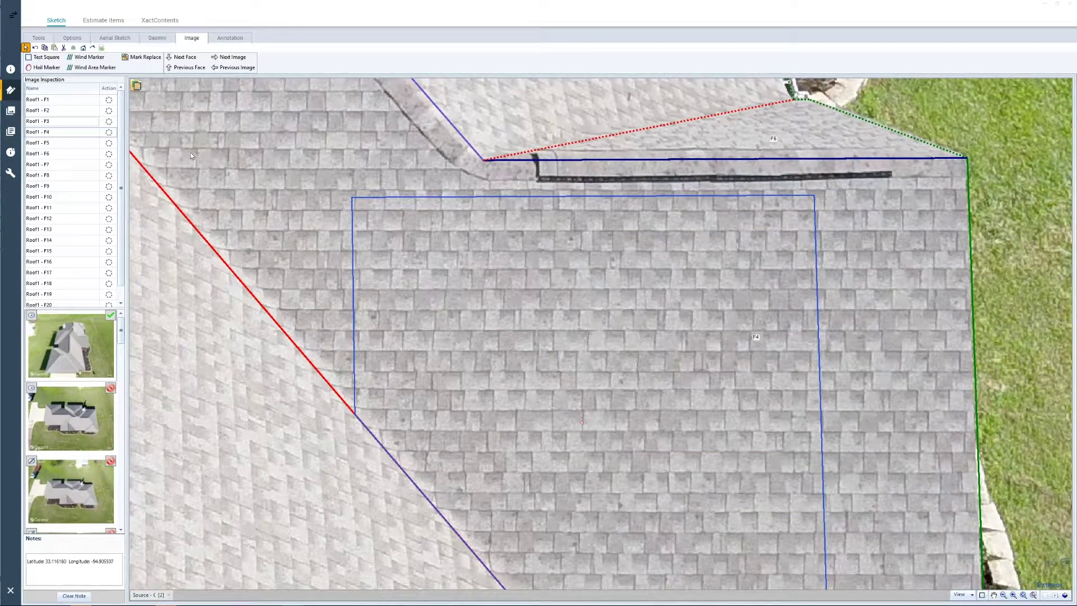
Mark eight hail hits inside the test square on roof face F4.
click(42, 67)
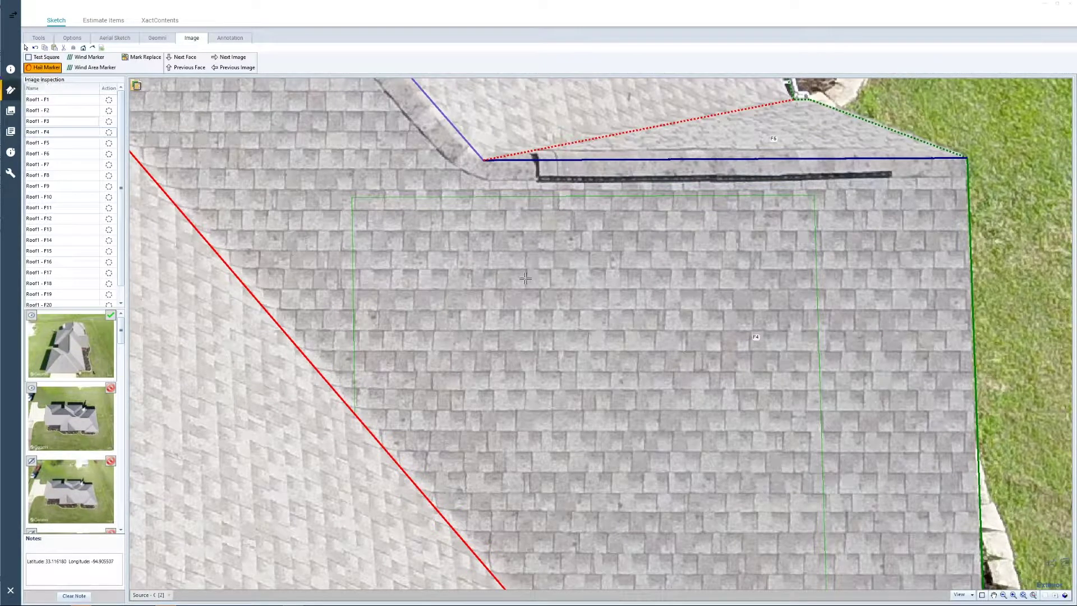
click(572, 236)
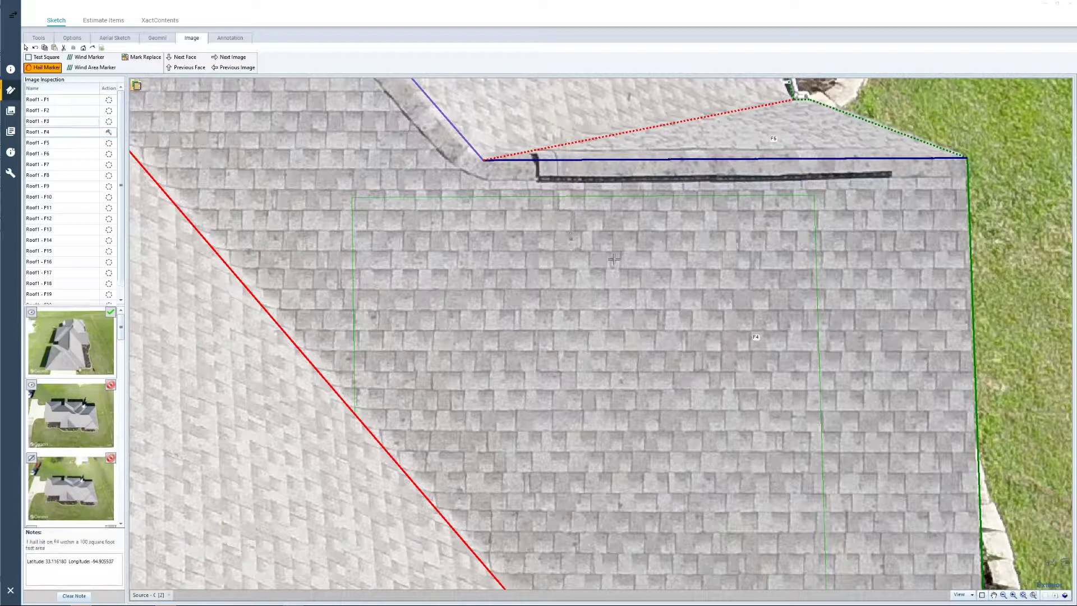
click(614, 262)
click(621, 301)
click(374, 317)
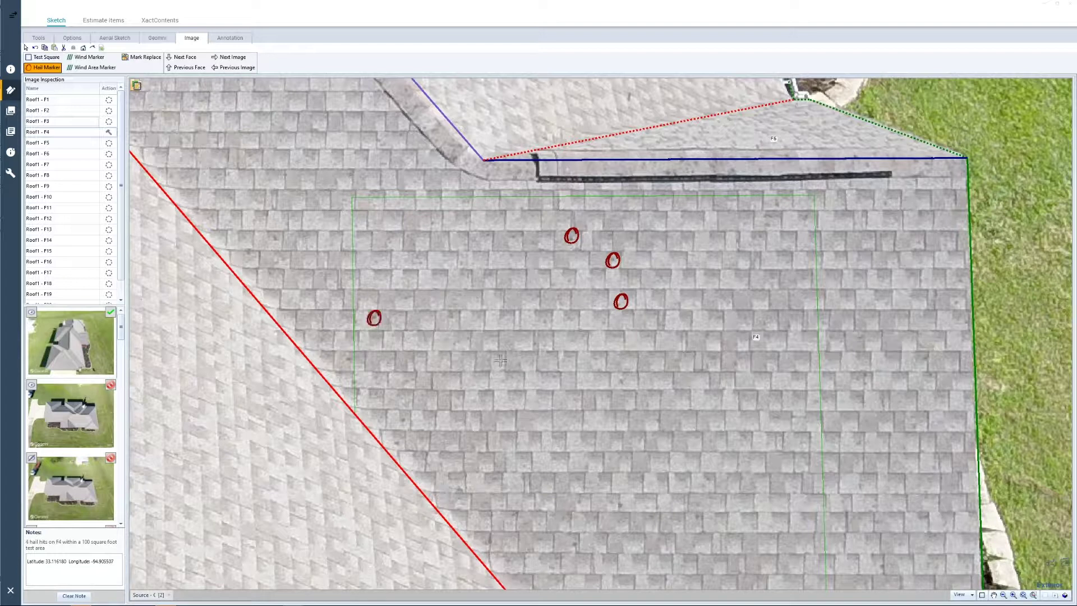
click(554, 375)
click(464, 424)
click(407, 417)
click(431, 218)
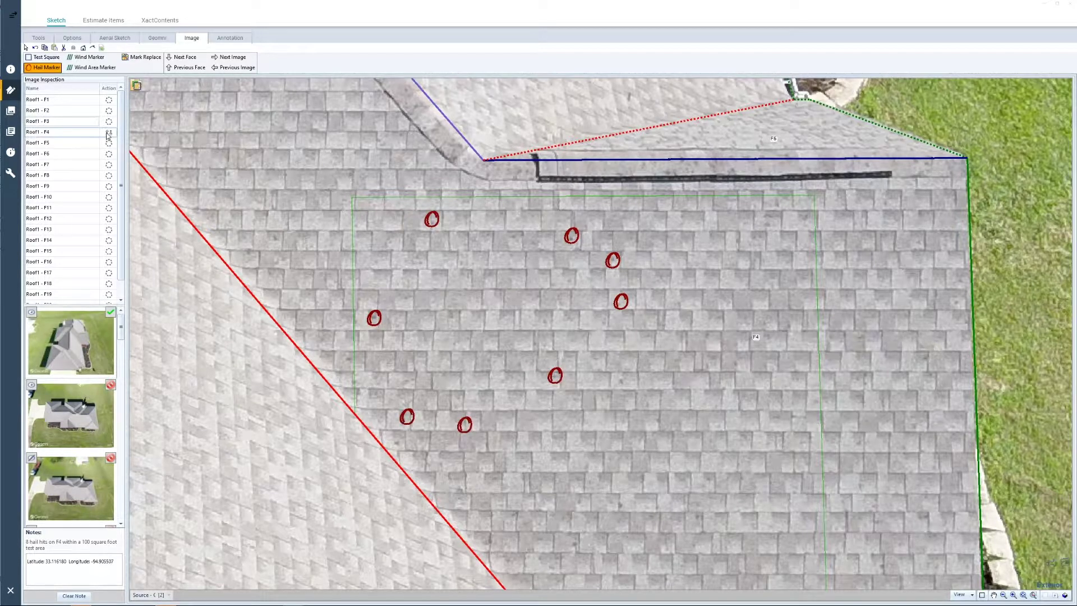
Add one more hail hit in the lower part of the F4 test square and clear the image note.
mouse_move(109, 135)
scroll(573, 337, down, 3)
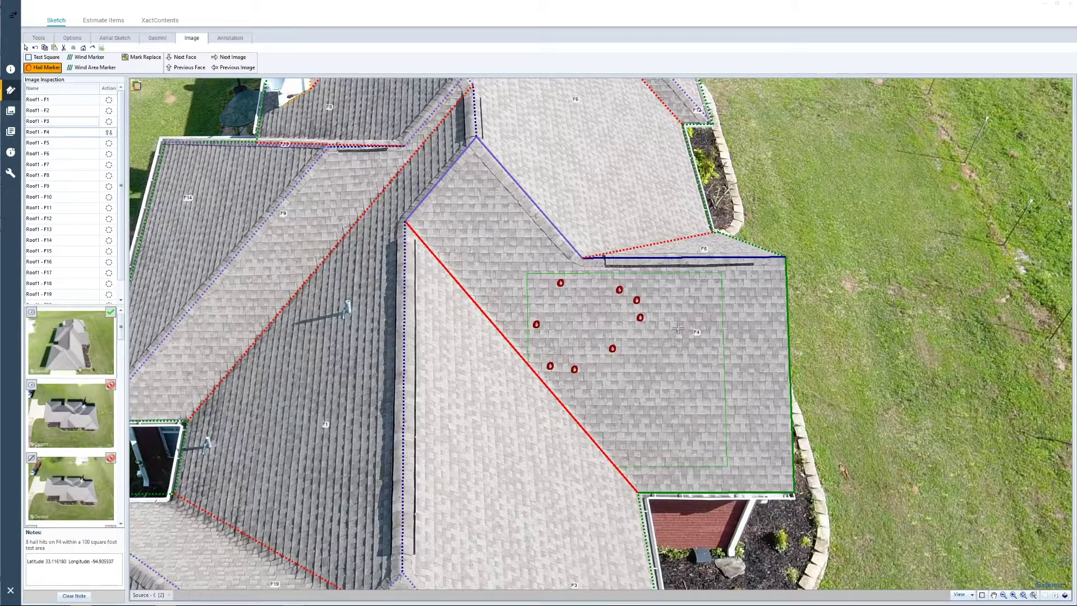
scroll(645, 385, up, 2)
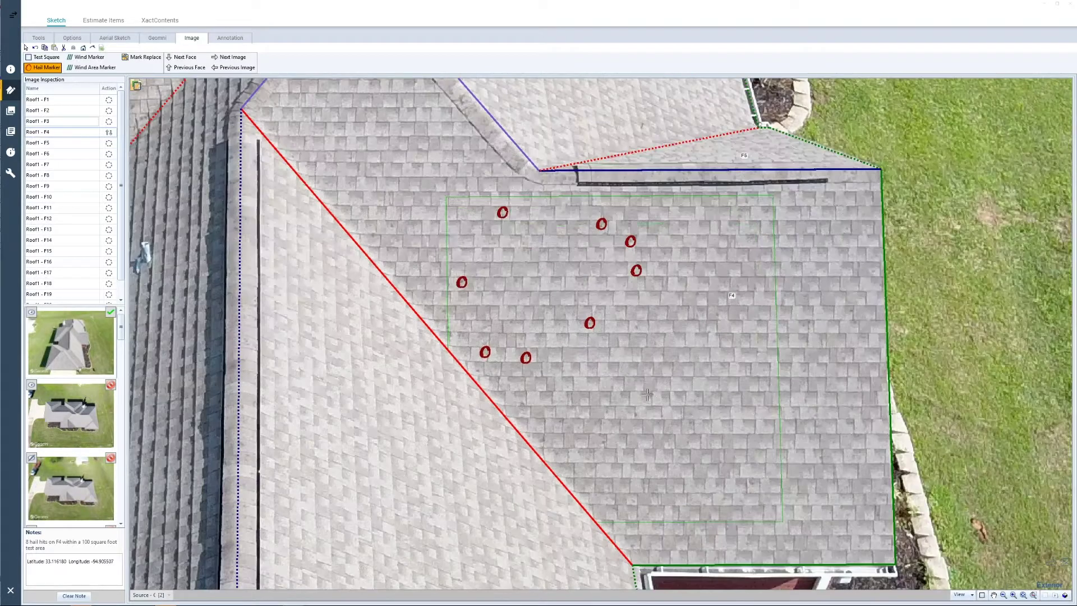
click(635, 415)
click(83, 598)
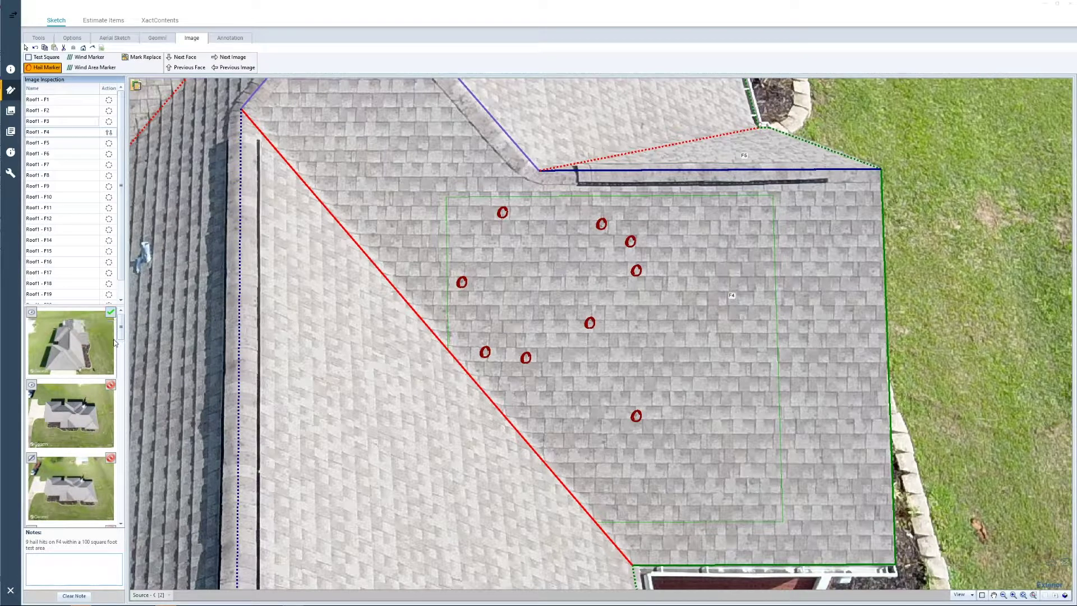
click(111, 386)
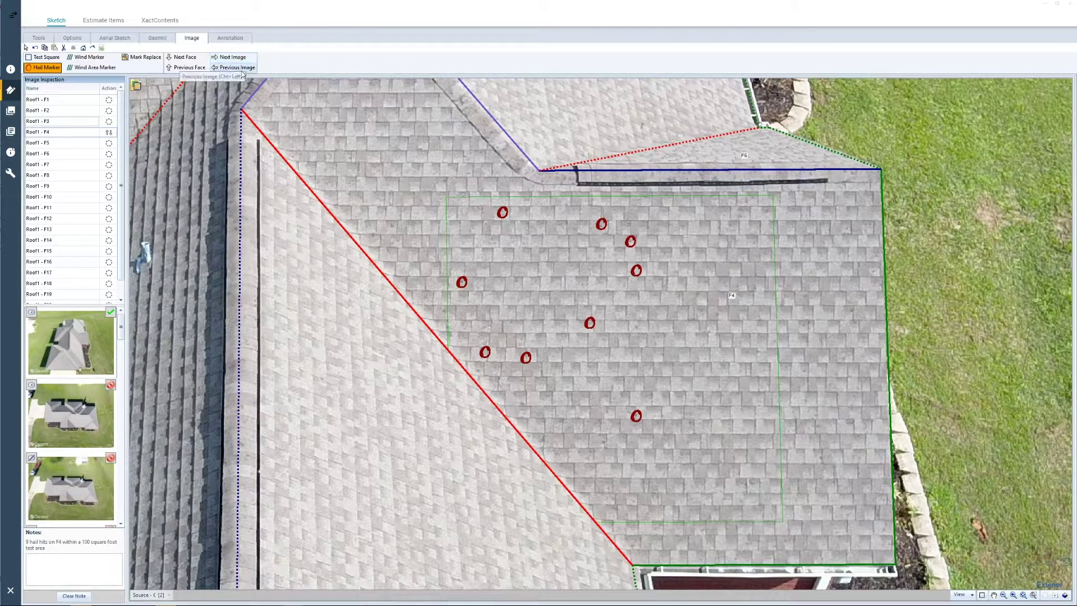
Open the inspection image of roof face F5 and try to place a test square on it.
click(62, 143)
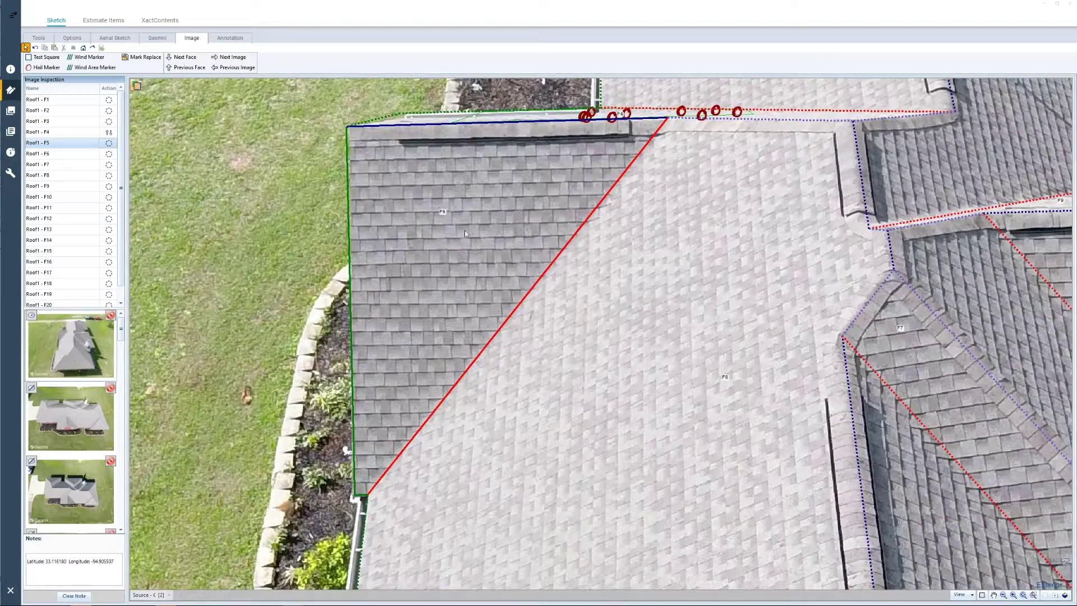
scroll(432, 246, up, 2)
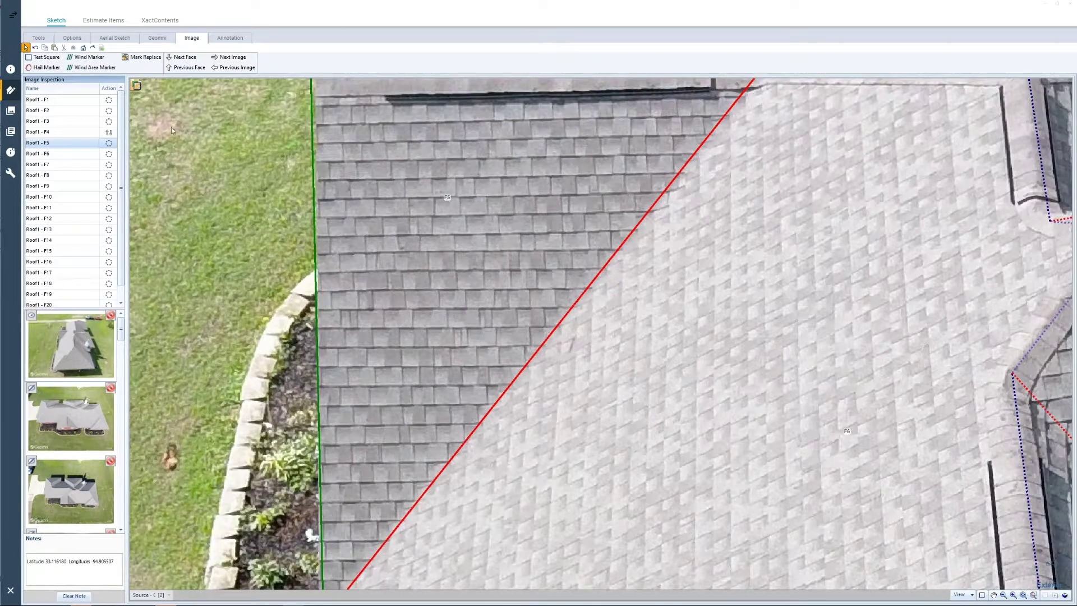
click(44, 58)
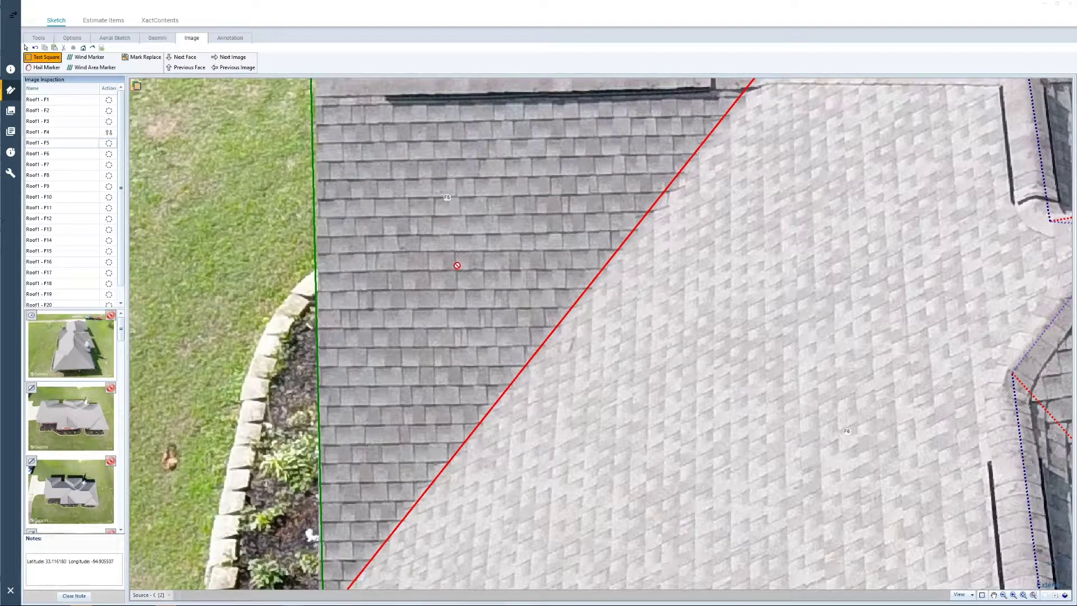
scroll(499, 260, down, 2)
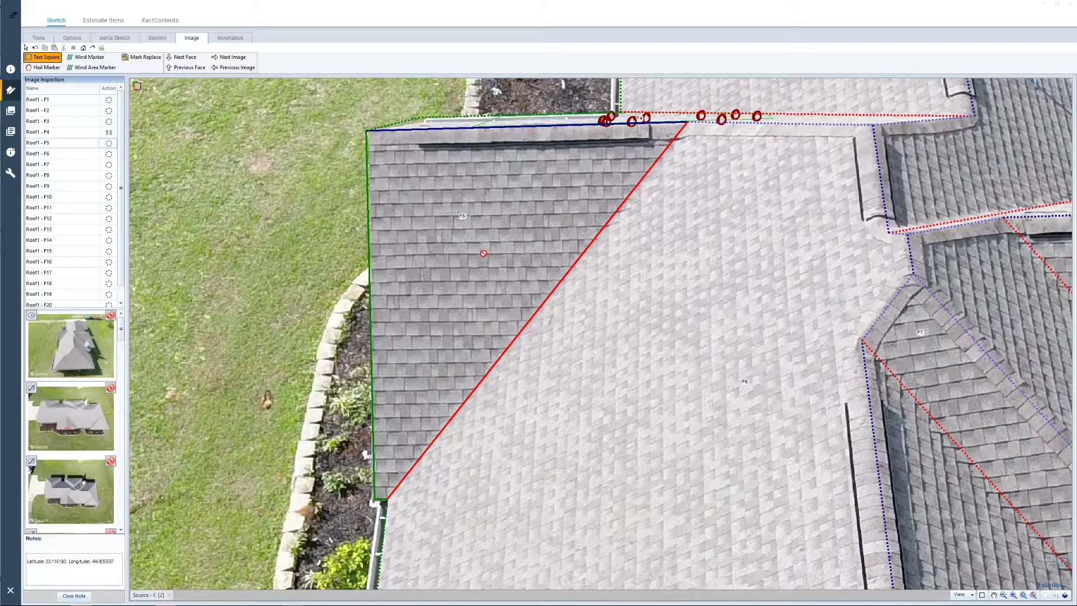
Mark six hail hits on roof face F5 without a test square.
key(h)
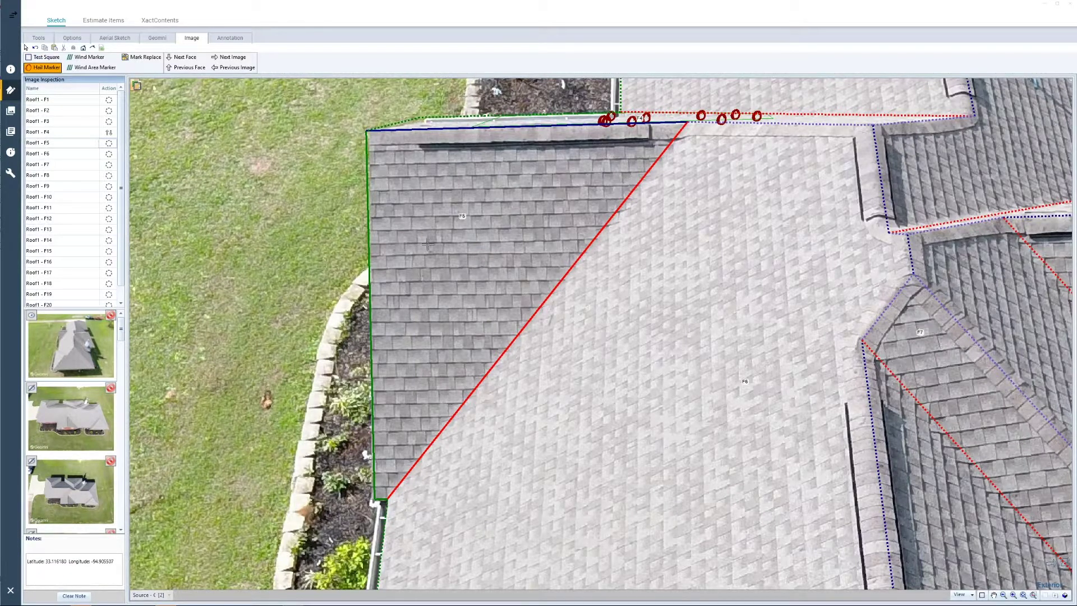
scroll(428, 244, up, 2)
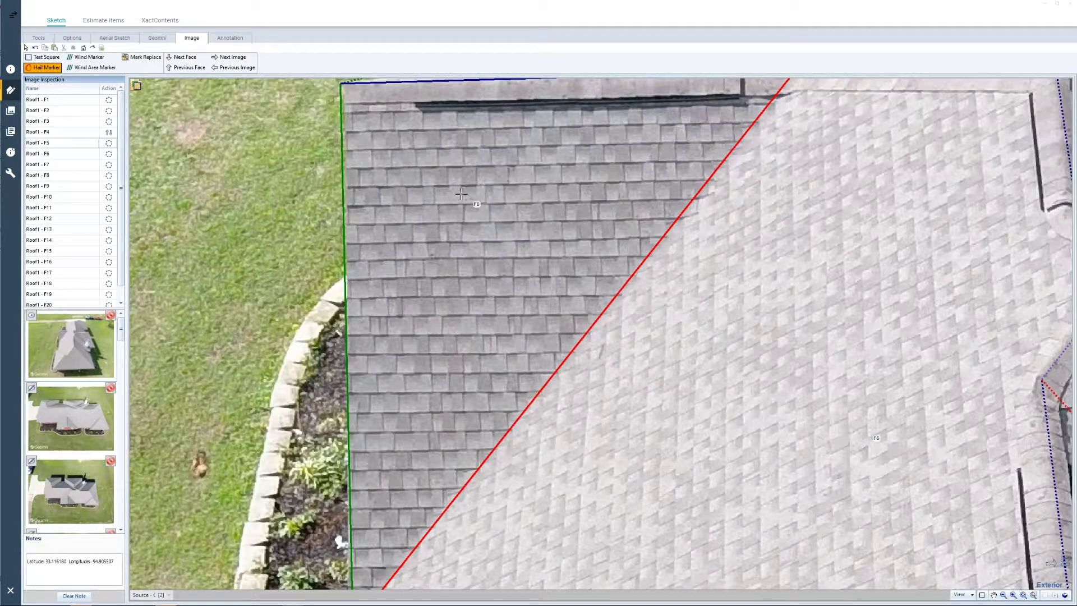
click(424, 291)
click(481, 267)
click(490, 308)
click(530, 243)
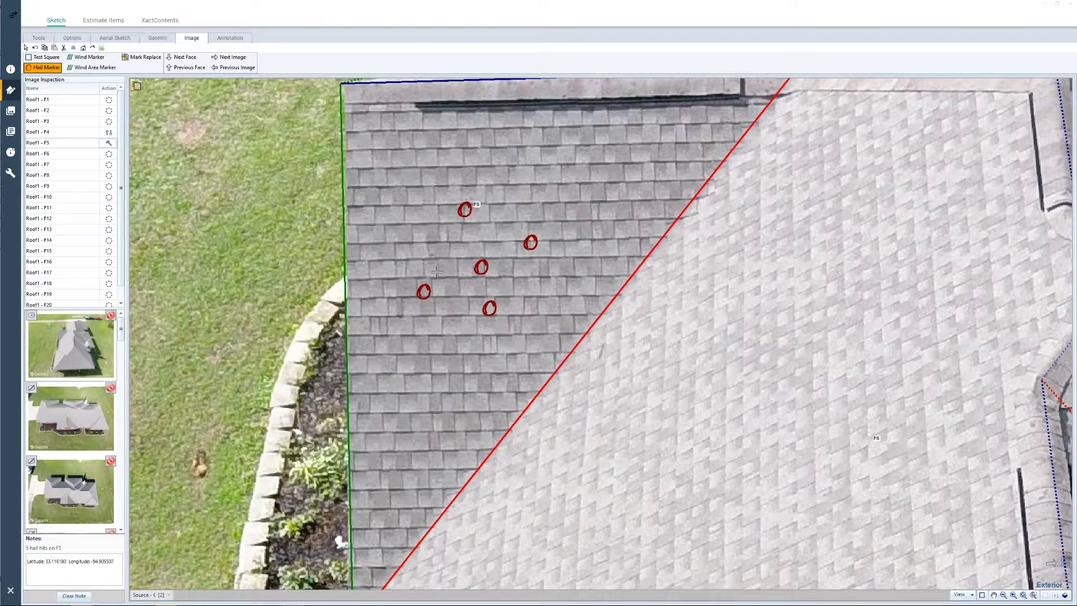
click(407, 177)
scroll(477, 247, down, 2)
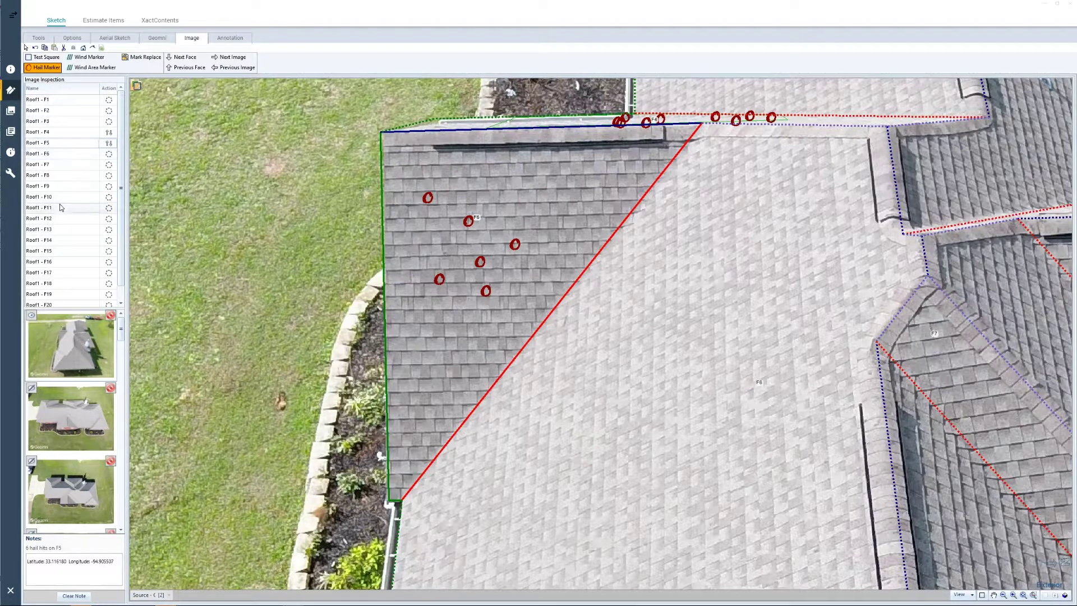
Open the Geomni roof plan, select roof face F4 and set its laminated composition quality to Average.
mouse_move(61, 208)
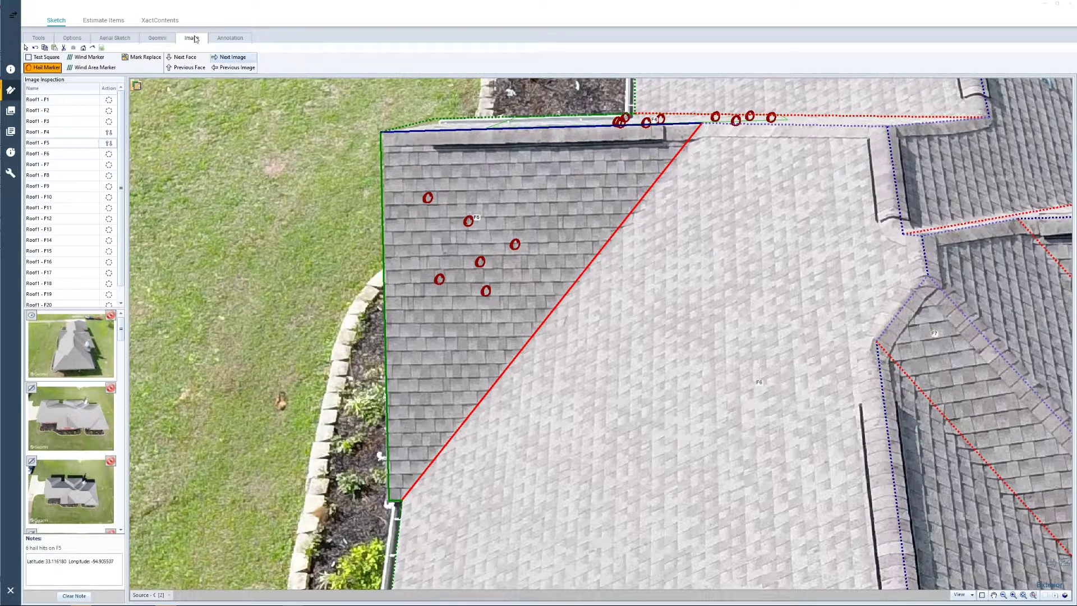
click(157, 38)
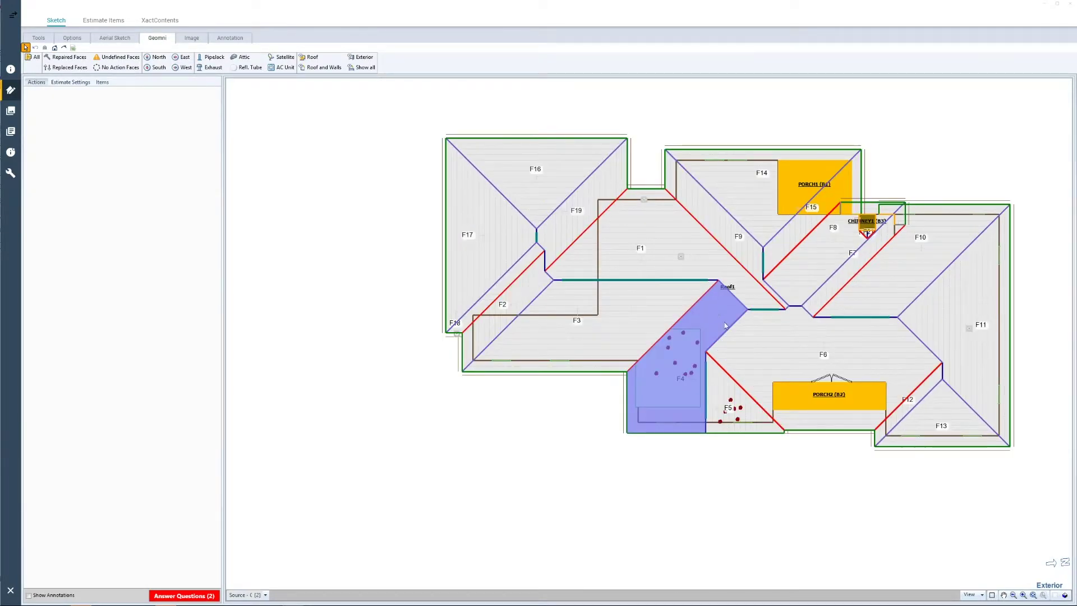
click(715, 310)
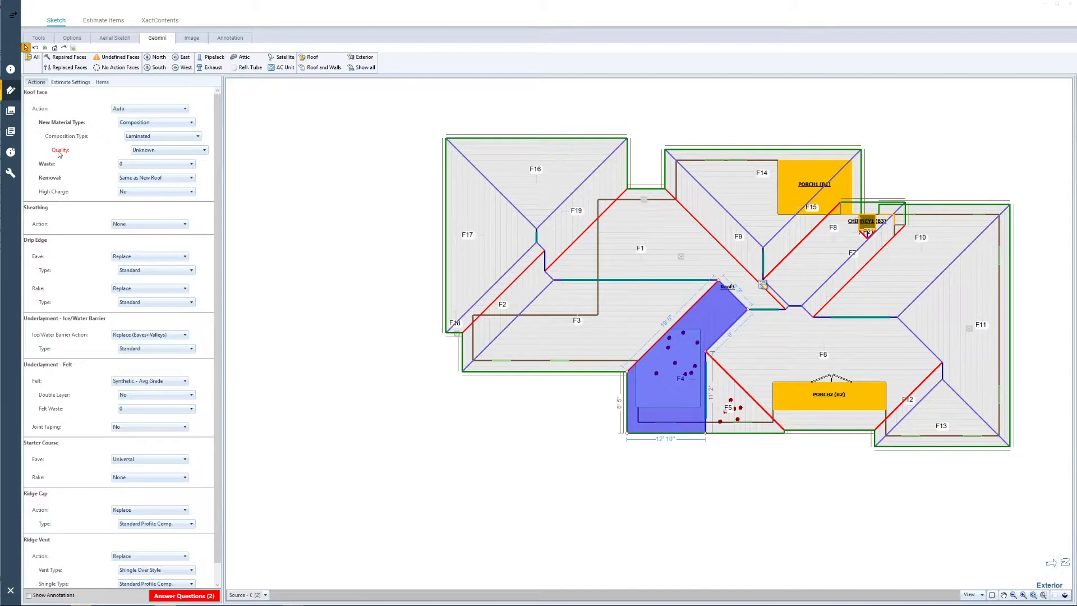
click(151, 151)
click(157, 174)
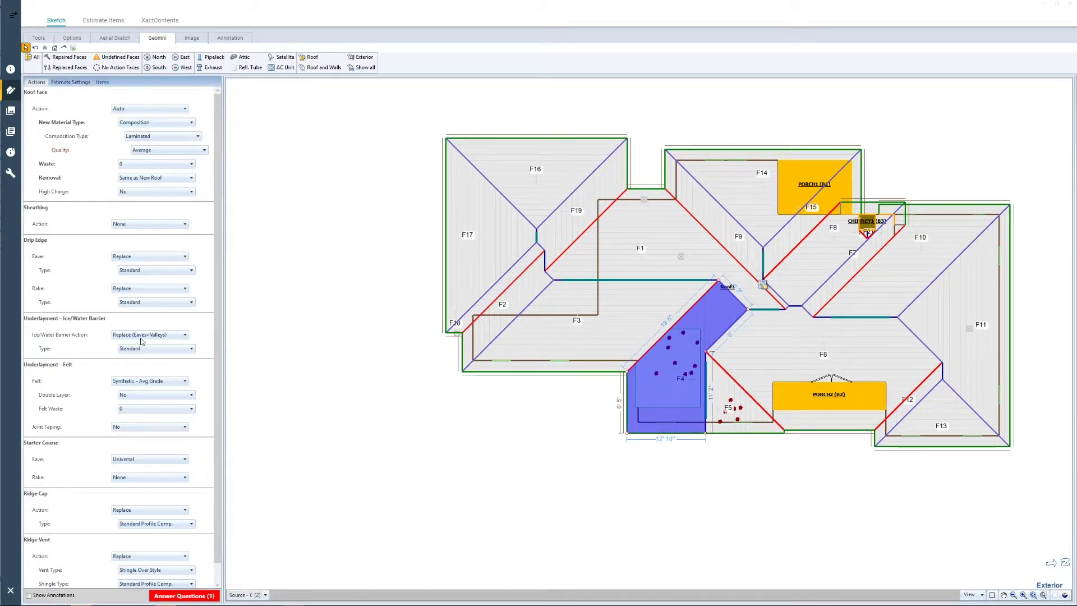
Select all roof faces and include the new selection in the current question set.
scroll(137, 394, down, 1)
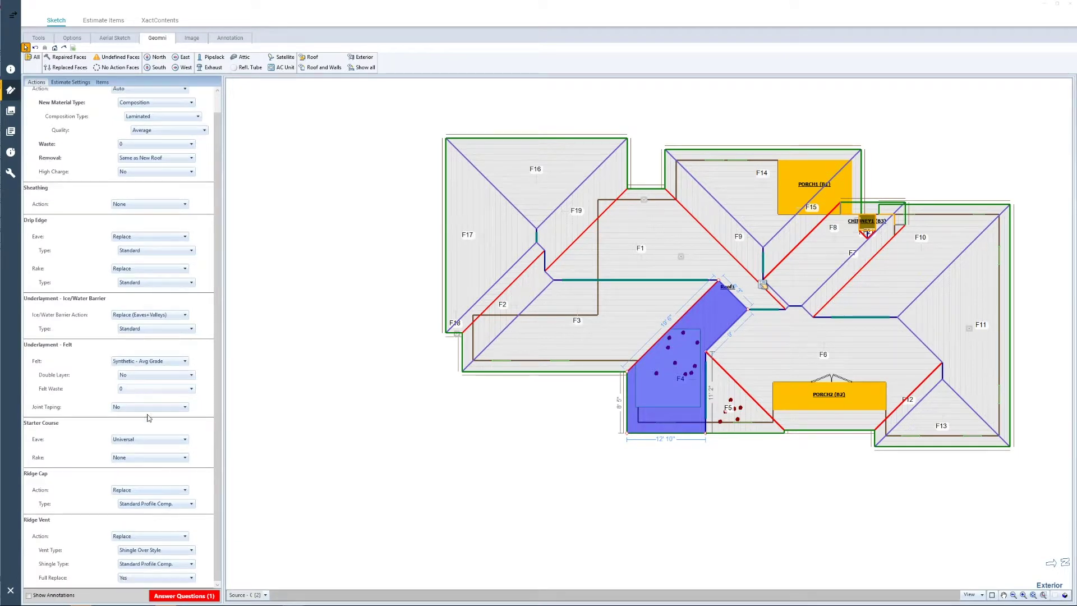
scroll(149, 399, up, 1)
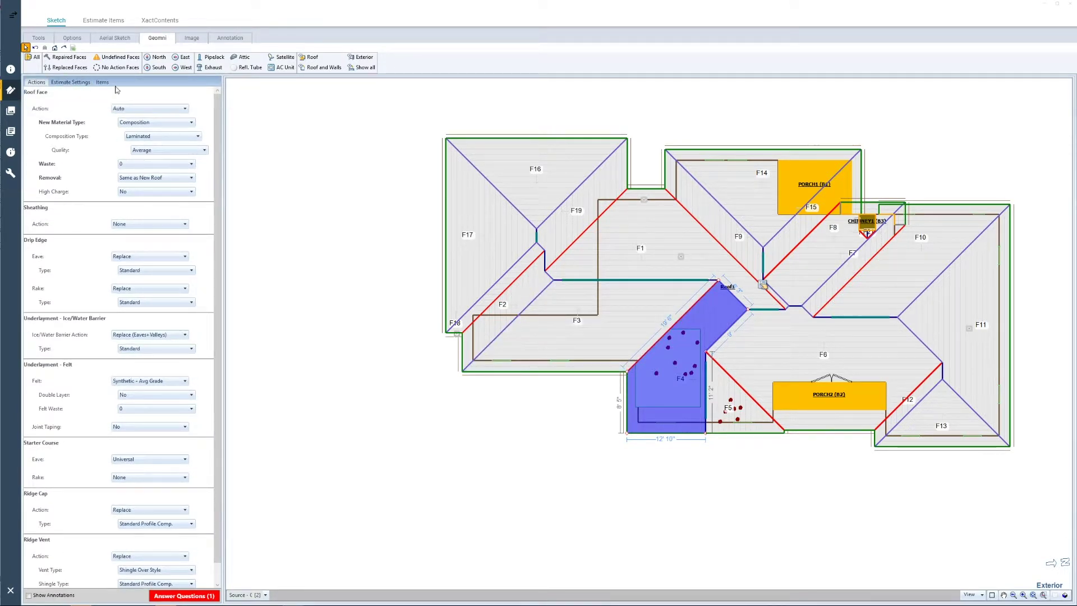
click(38, 65)
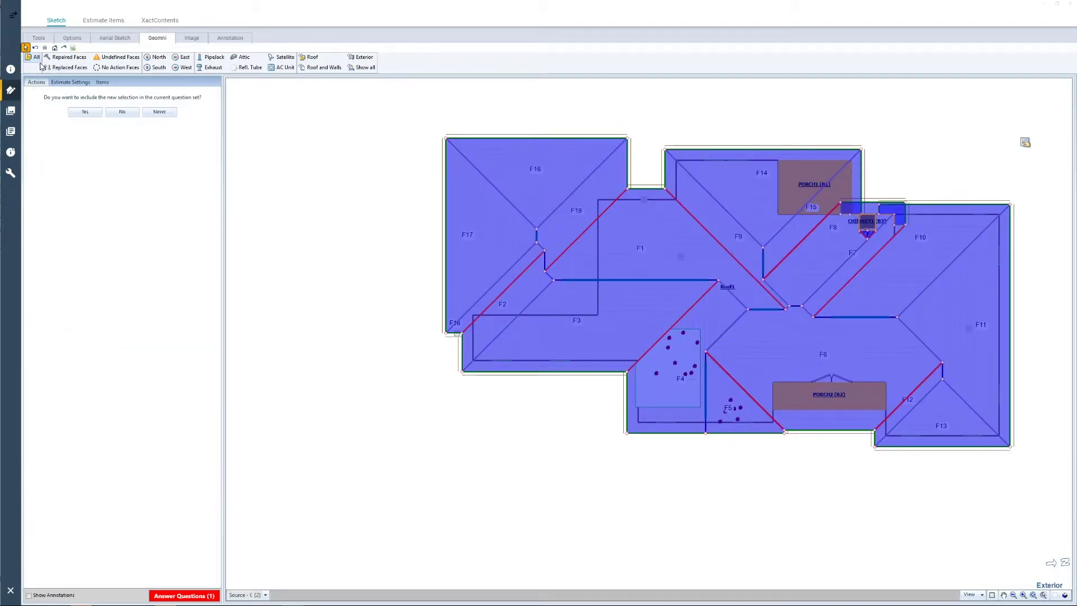
click(92, 116)
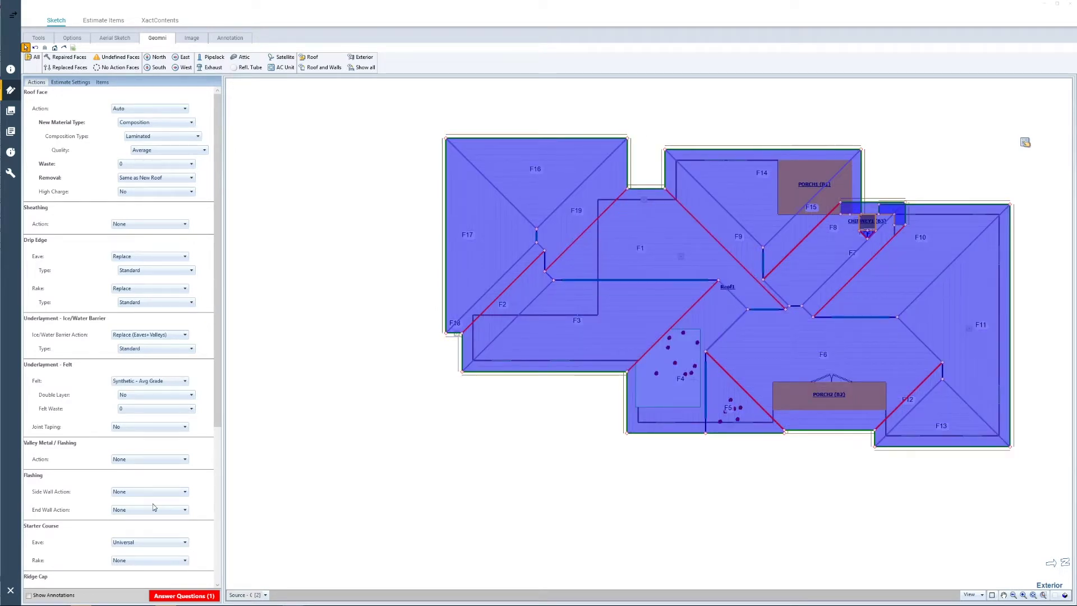
Set the satellite dish action to Detach and Reset and generate the estimate items for the roof.
scroll(154, 507, down, 5)
click(146, 527)
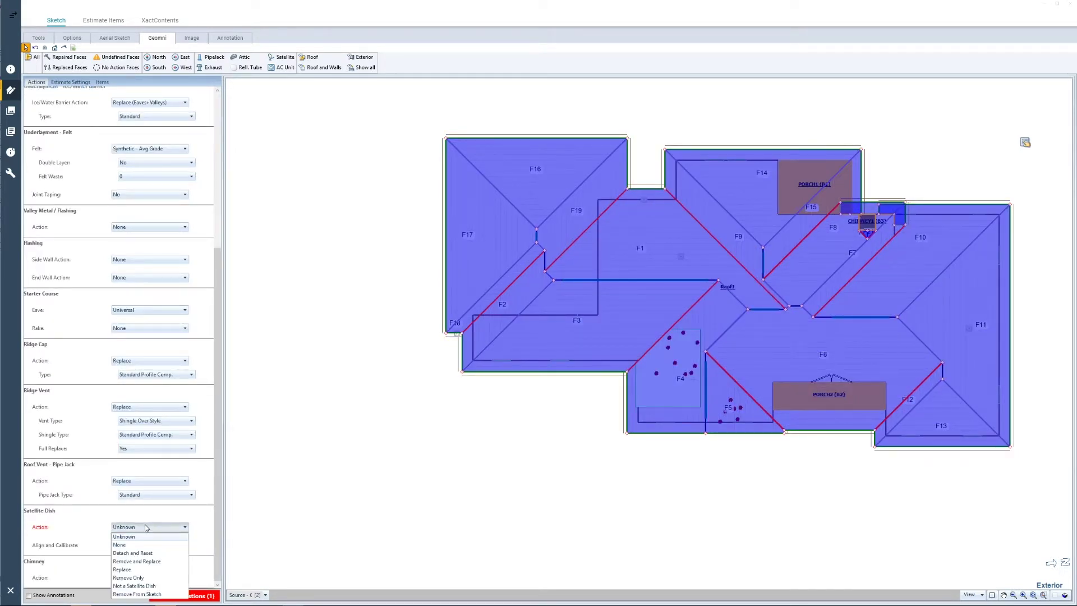
click(133, 553)
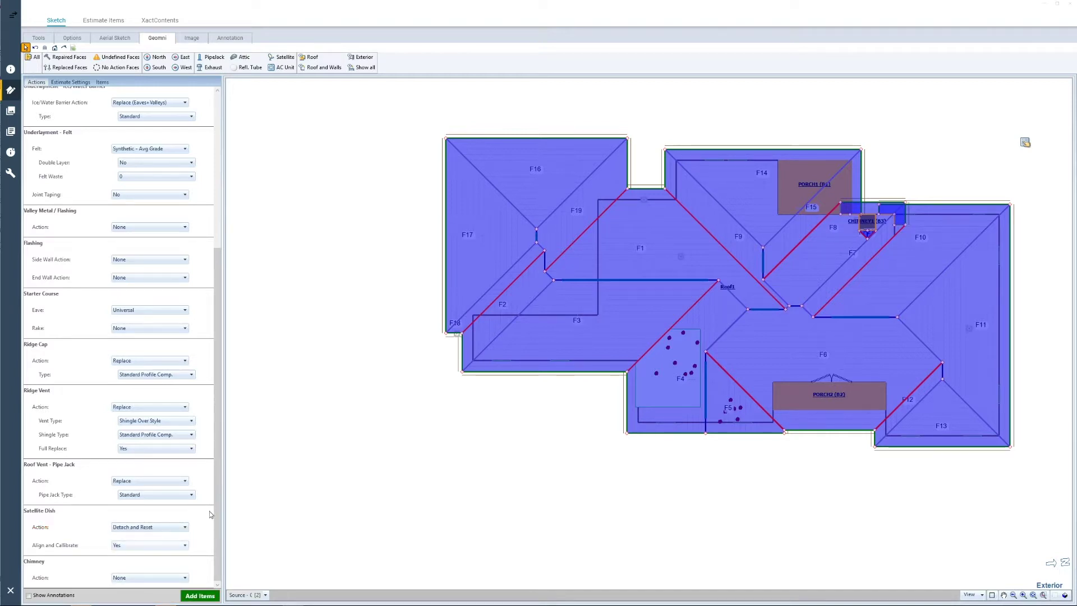
click(196, 596)
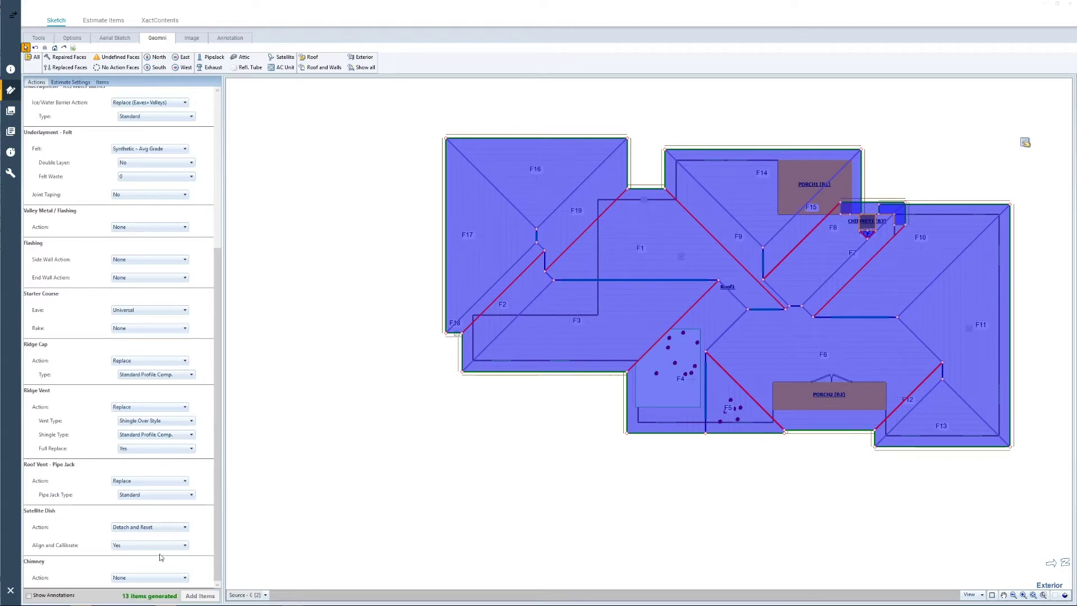
scroll(196, 578, up, 1)
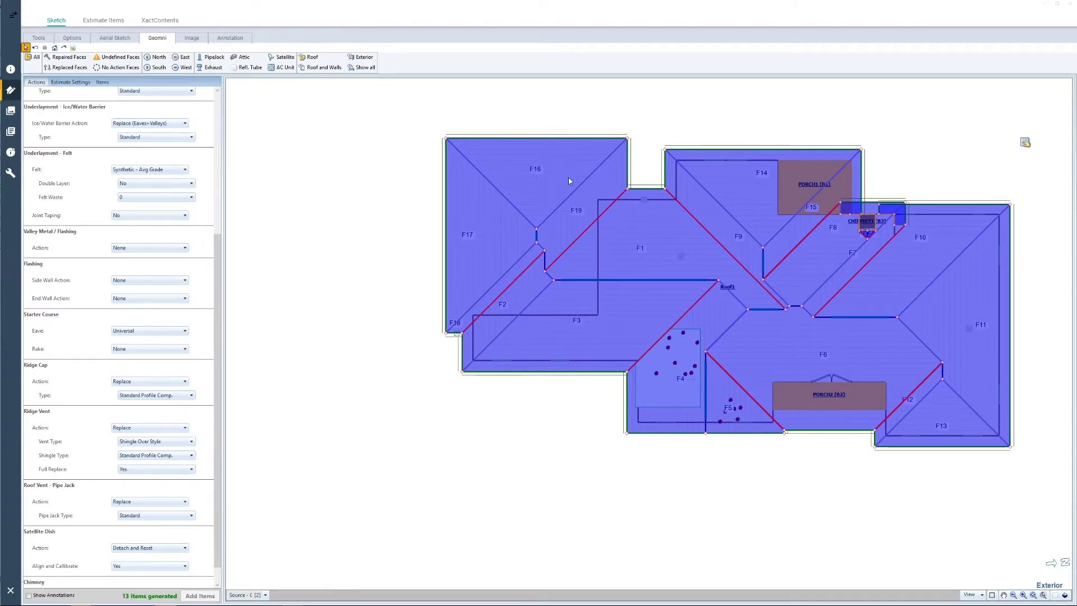